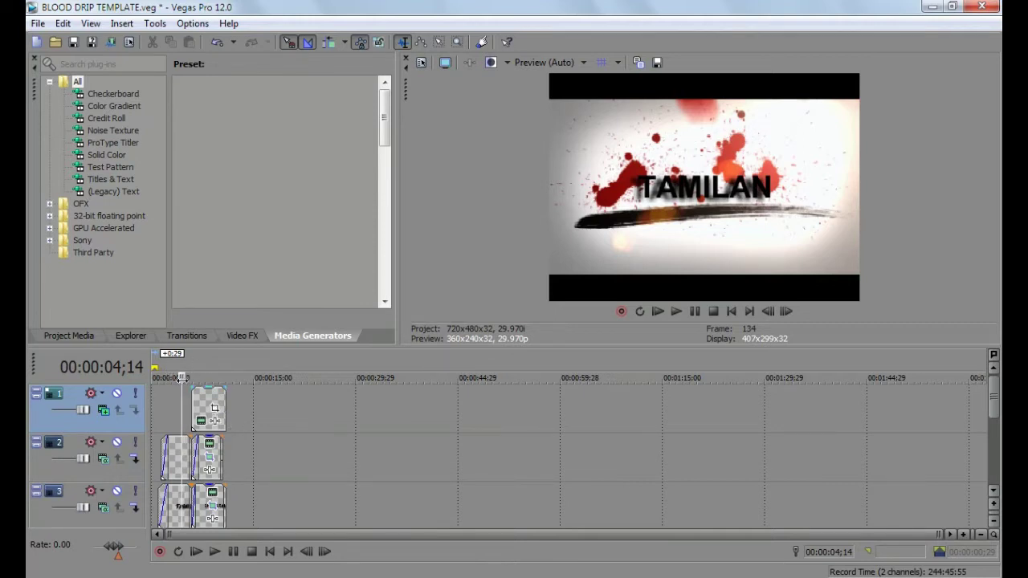
Scrub back through the title animation and play it from the beginning
{"action": "left_click_drag", "start_coordinate": [182, 378], "coordinate": [176, 377]}
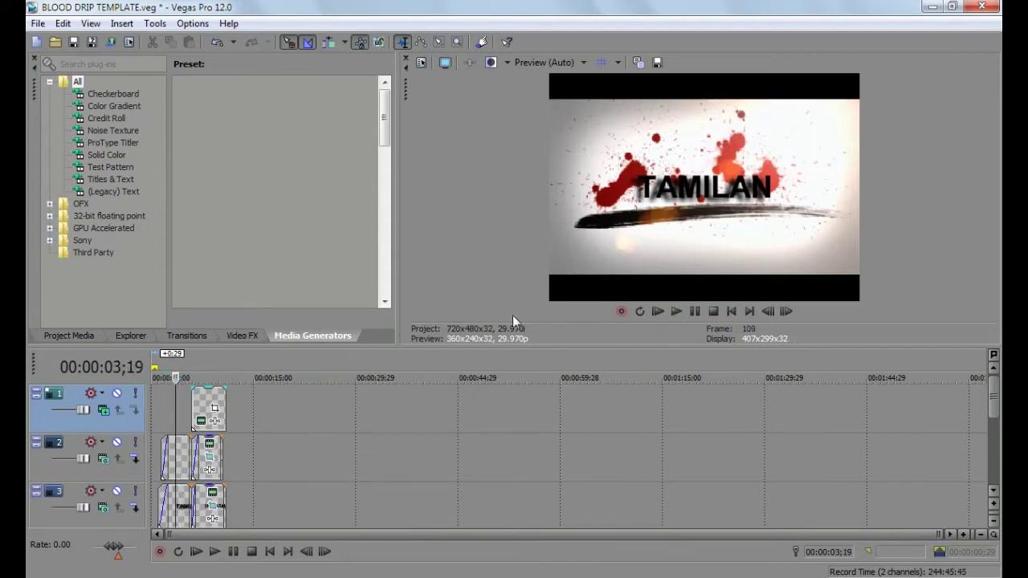
{"action": "left_click", "coordinate": [177, 466]}
{"action": "key", "text": "Home"}
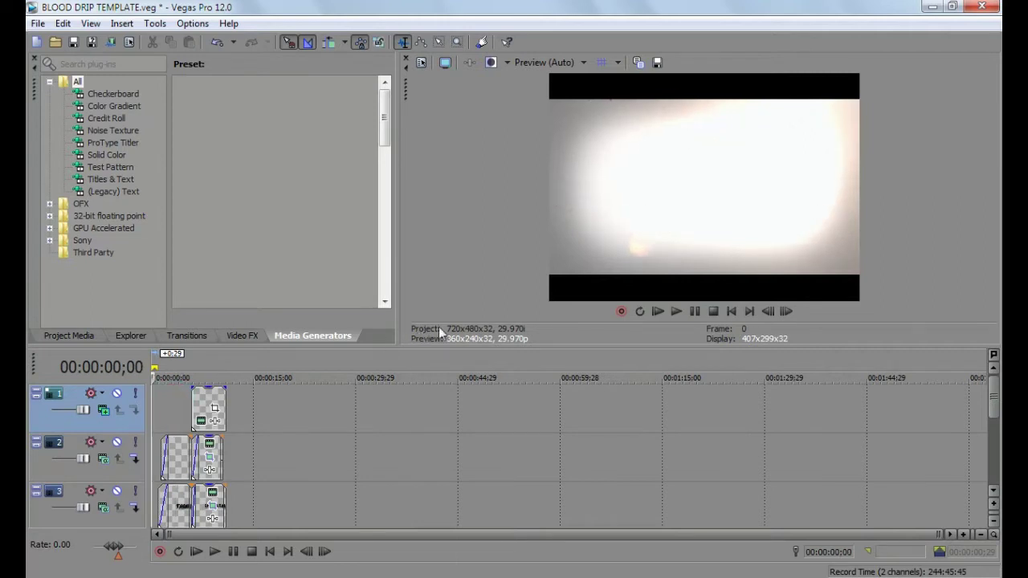
{"action": "left_click", "coordinate": [676, 310]}
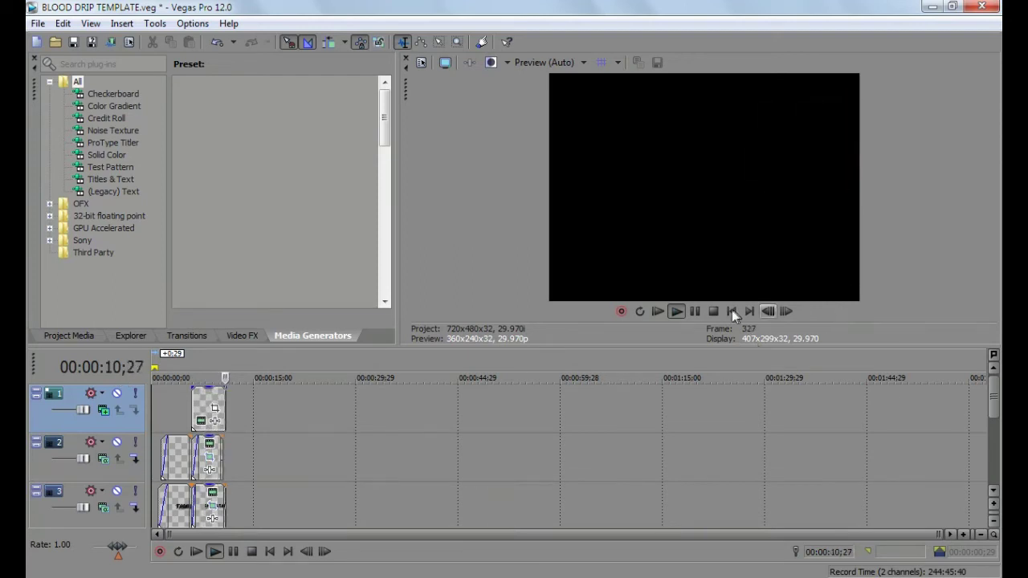
{"action": "left_click", "coordinate": [713, 312]}
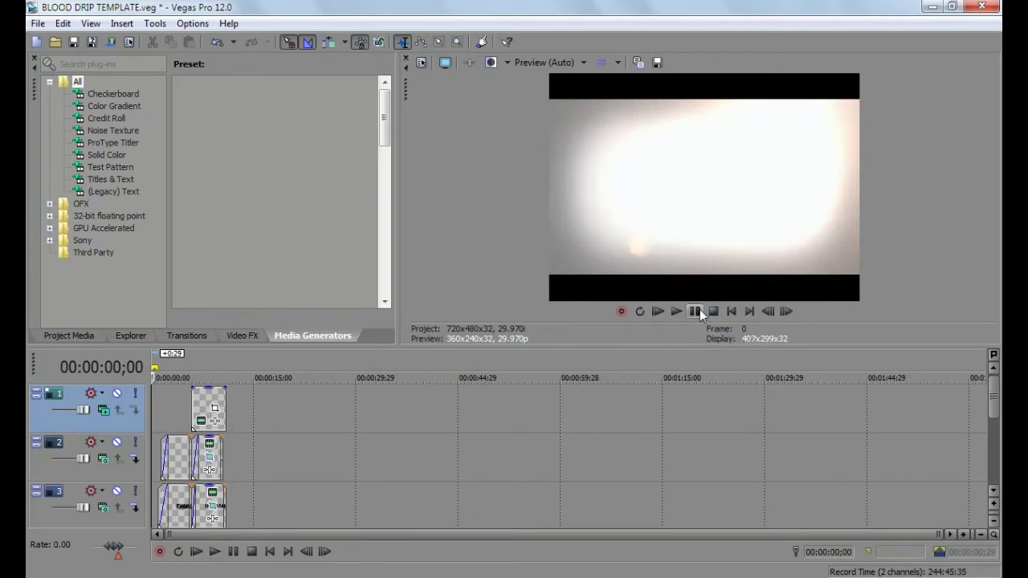
Replay the title animation, then drag a loop region from the start over the title clips
{"action": "left_click", "coordinate": [712, 312]}
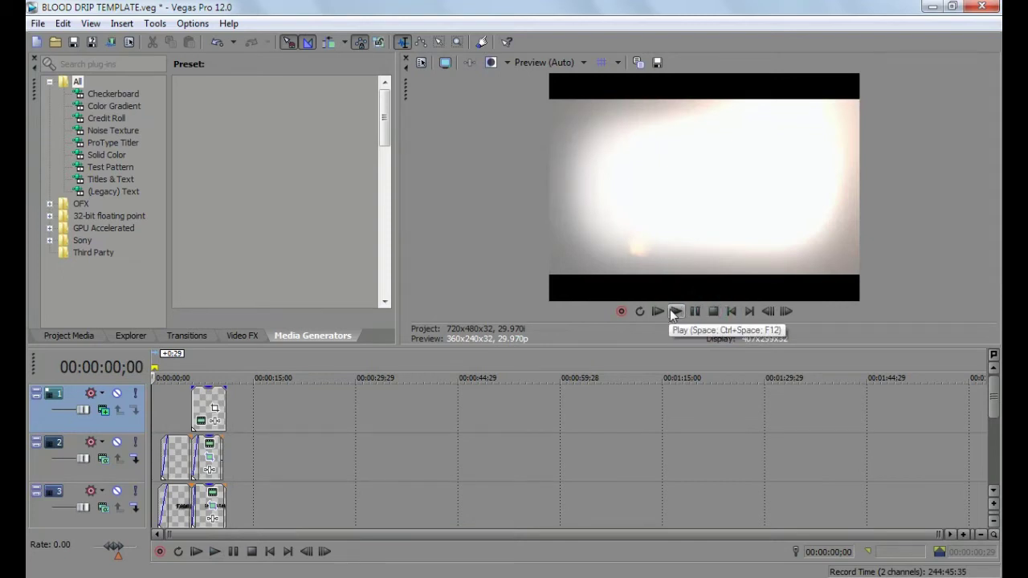
{"action": "left_click", "coordinate": [674, 310]}
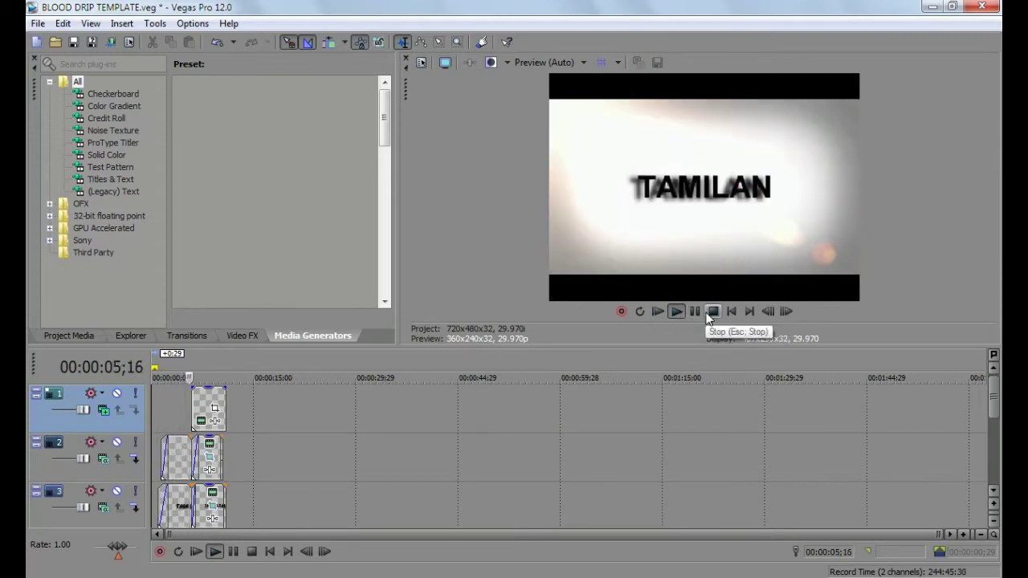
{"action": "left_click", "coordinate": [712, 312]}
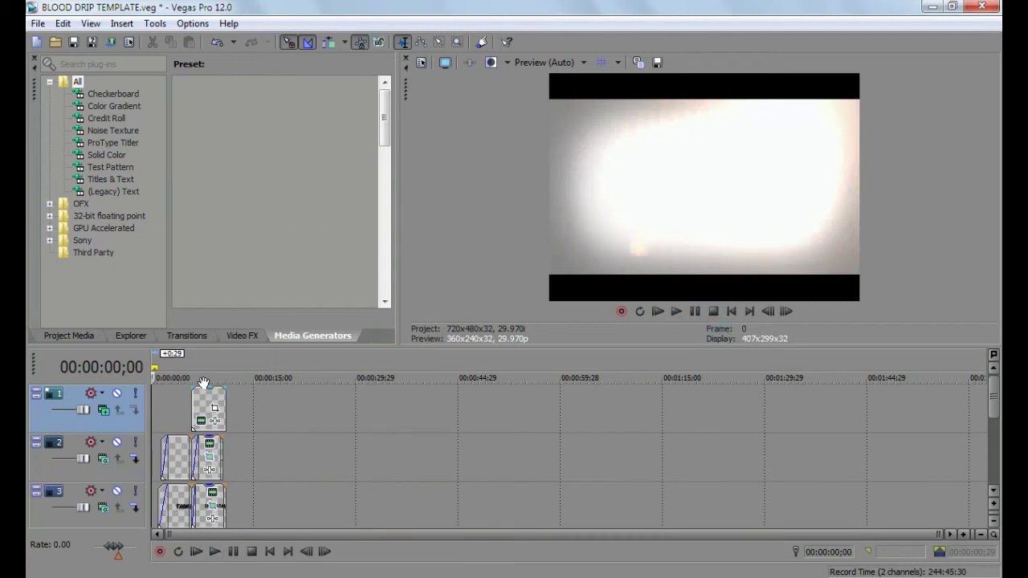
{"action": "left_click_drag", "start_coordinate": [156, 367], "coordinate": [223, 371]}
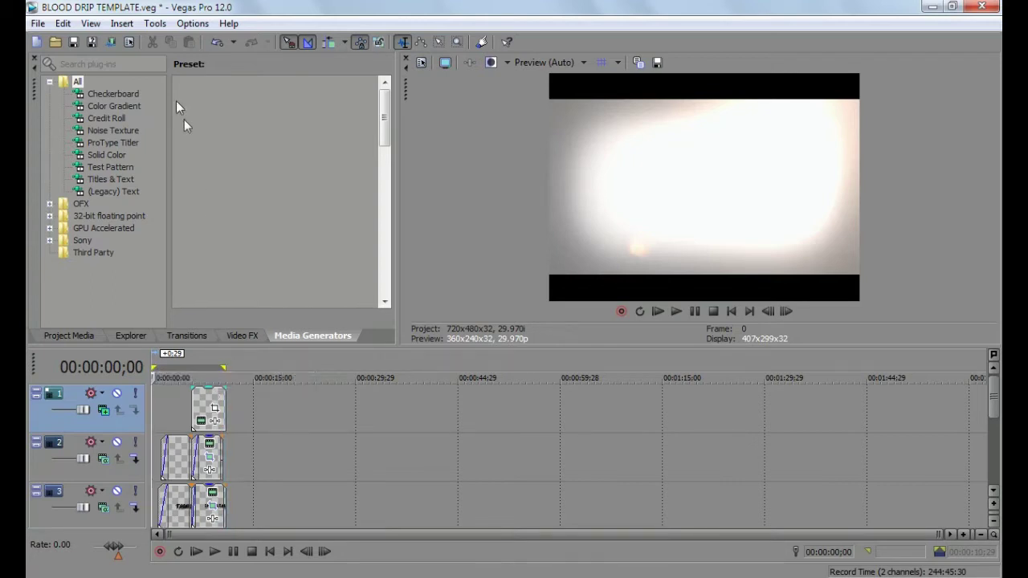
In Render to New Track, show favorites only and pick the WMV 6.4 Mbps HD 1080-24p preset
{"action": "left_click", "coordinate": [183, 27]}
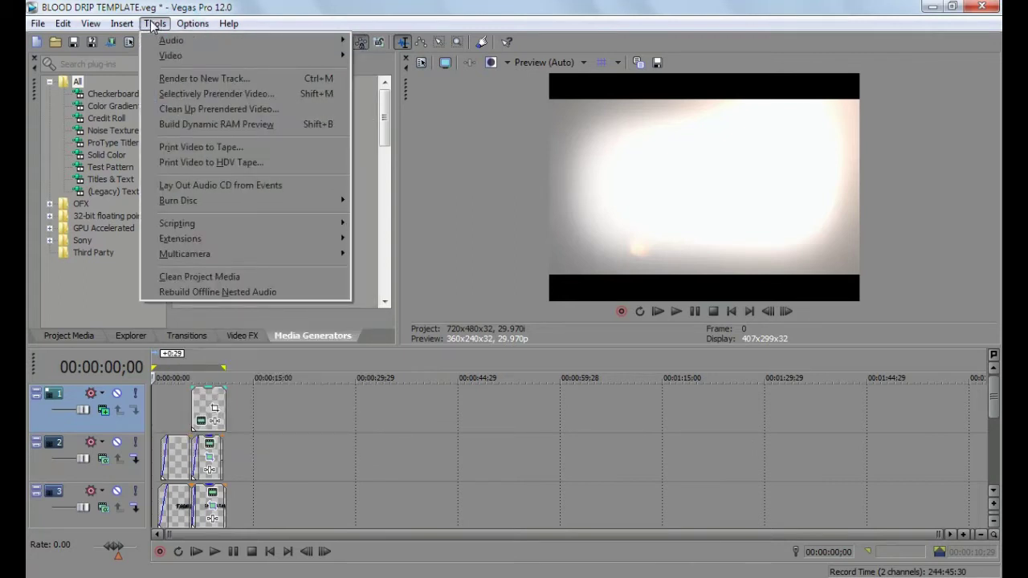
{"action": "left_click", "coordinate": [179, 83]}
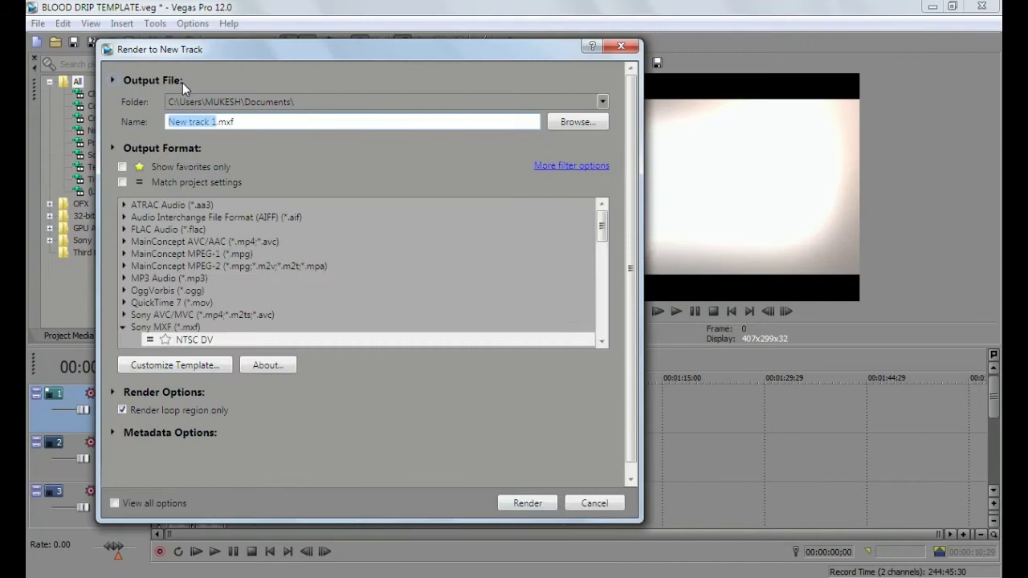
{"action": "left_click", "coordinate": [265, 121]}
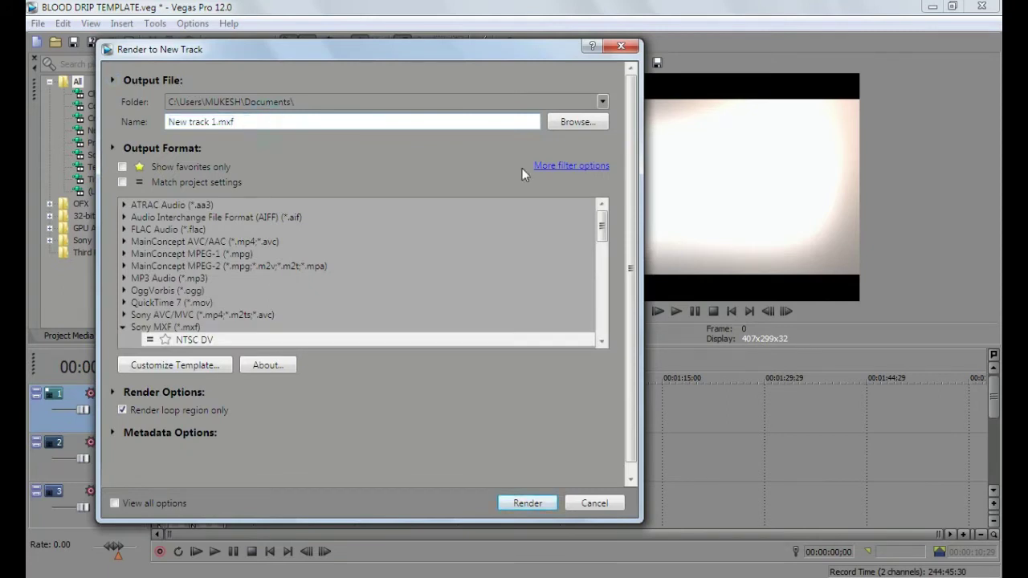
{"action": "left_click_drag", "start_coordinate": [634, 185], "coordinate": [533, 234]}
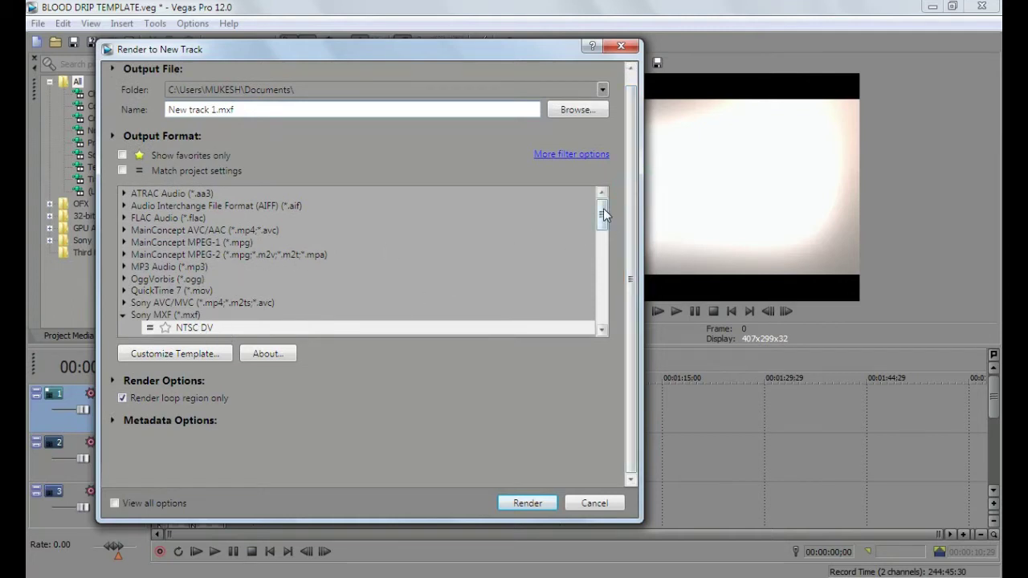
{"action": "left_click_drag", "start_coordinate": [603, 208], "coordinate": [602, 304]}
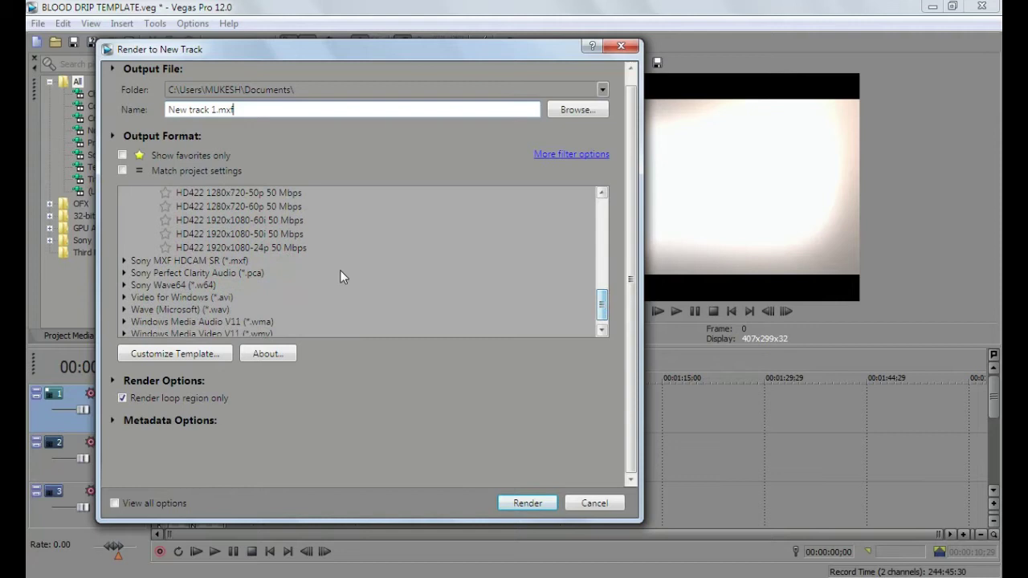
{"action": "left_click", "coordinate": [122, 155]}
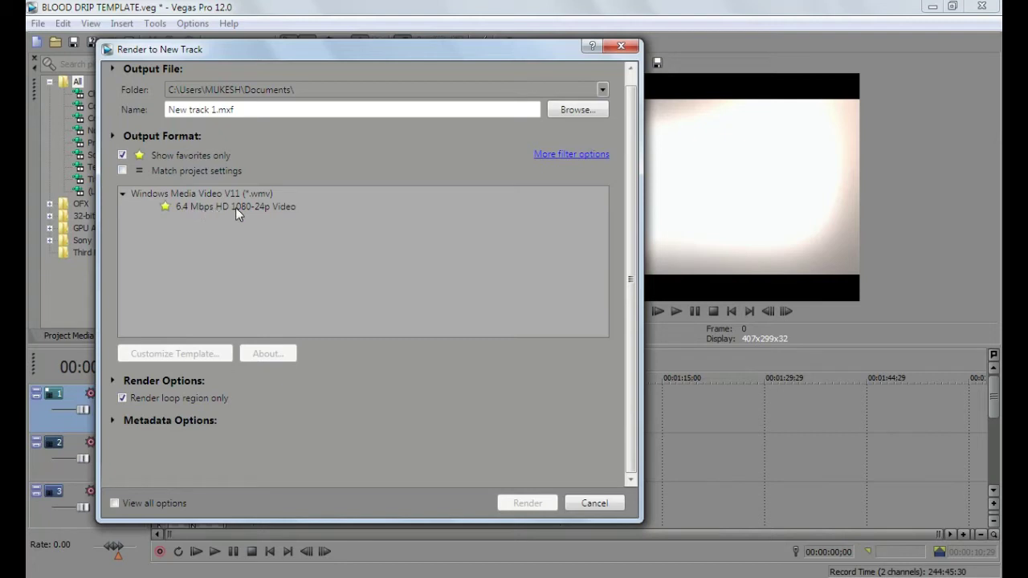
{"action": "left_click", "coordinate": [266, 206]}
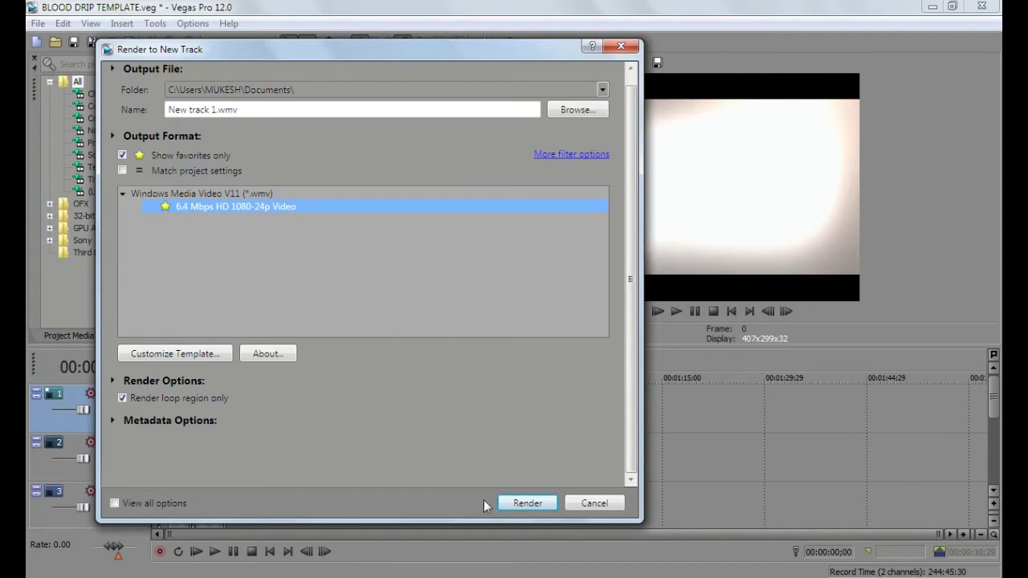
Render the loop region as New track 1.wmv onto new timeline tracks
{"action": "left_click", "coordinate": [522, 504]}
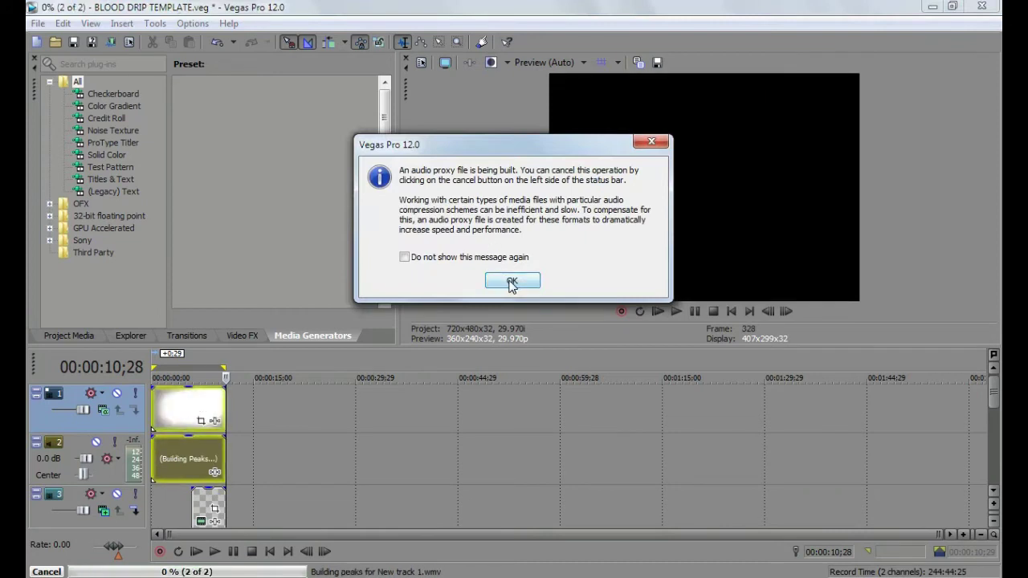
Dismiss the audio proxy notice and play the rendered track back once
{"action": "left_click", "coordinate": [510, 281]}
{"action": "left_click", "coordinate": [226, 381]}
{"action": "key", "text": "space"}
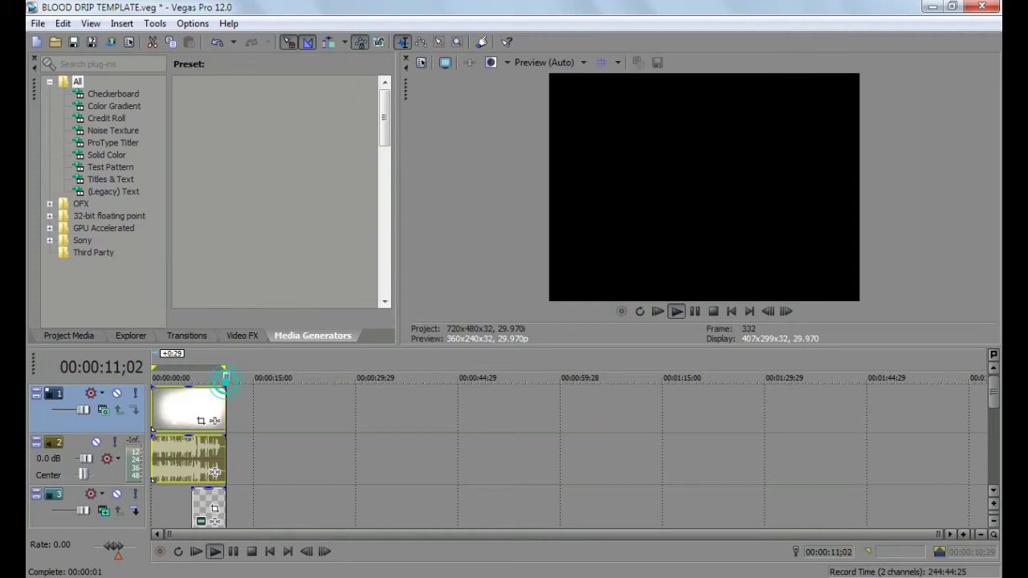
{"action": "key", "text": "space"}
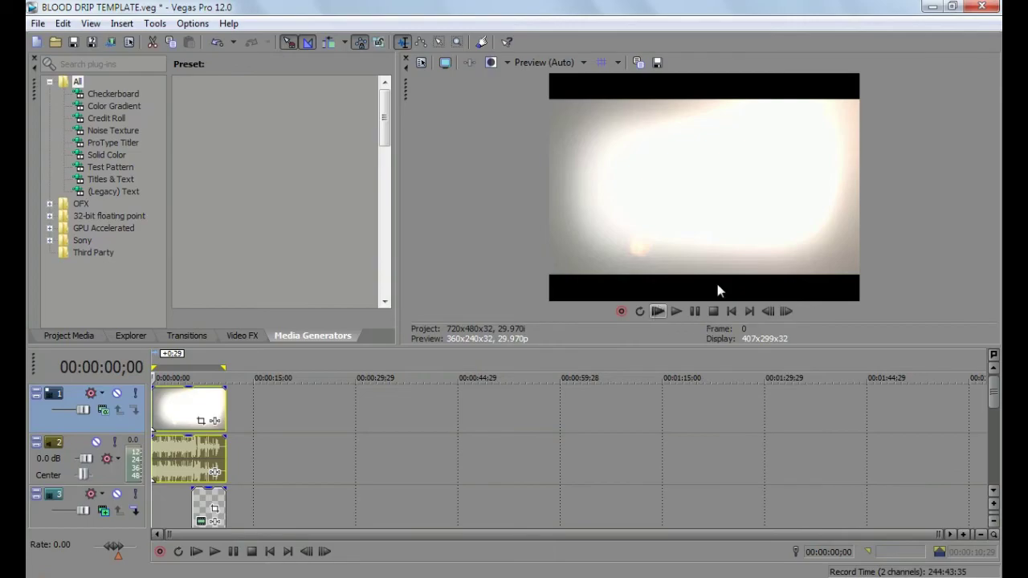
Minimize Vegas and check New track 1's file properties on the desktop
{"action": "left_click", "coordinate": [929, 8]}
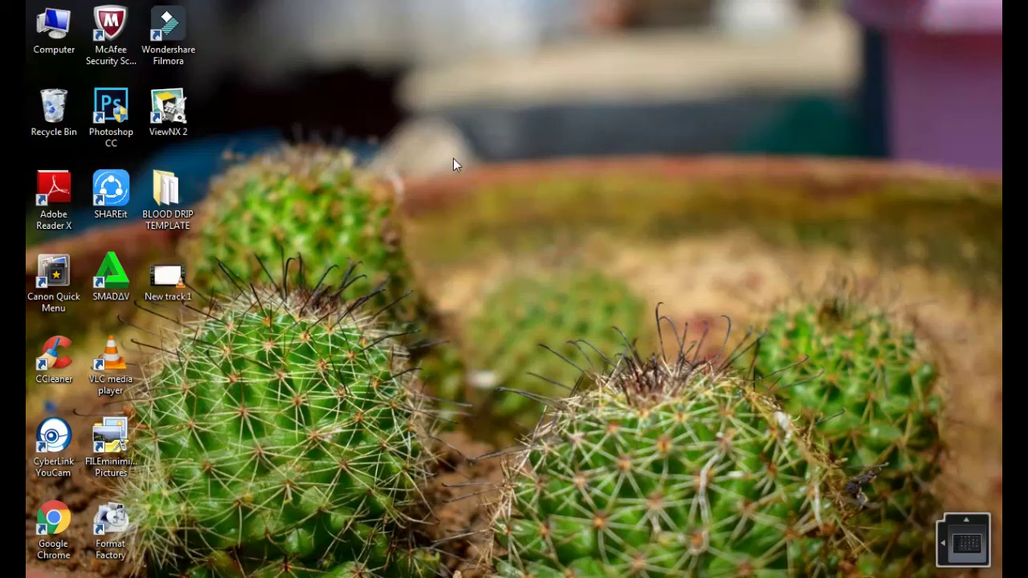
{"action": "right_click", "coordinate": [171, 271]}
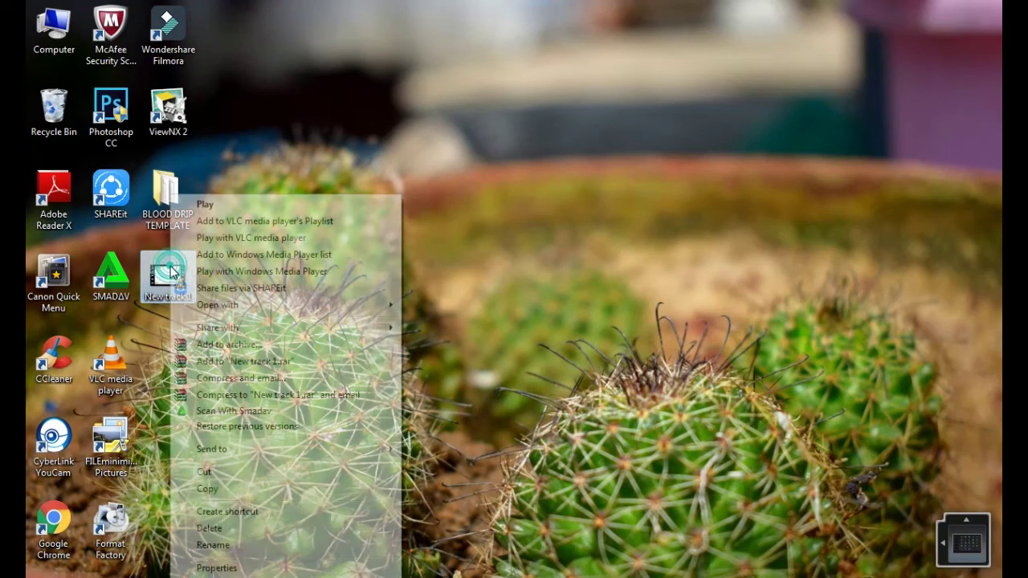
{"action": "left_click", "coordinate": [282, 568]}
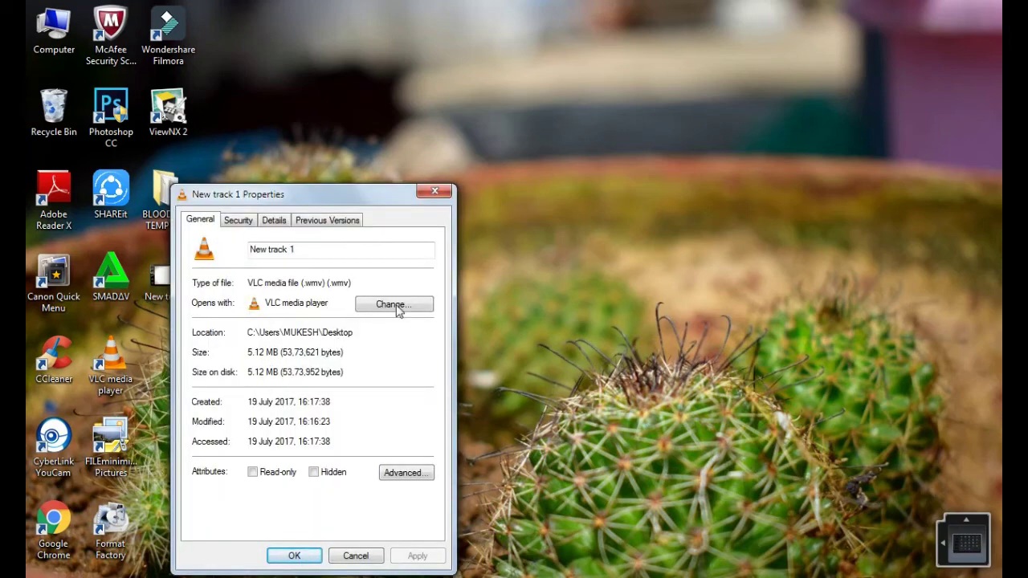
{"action": "left_click", "coordinate": [435, 193]}
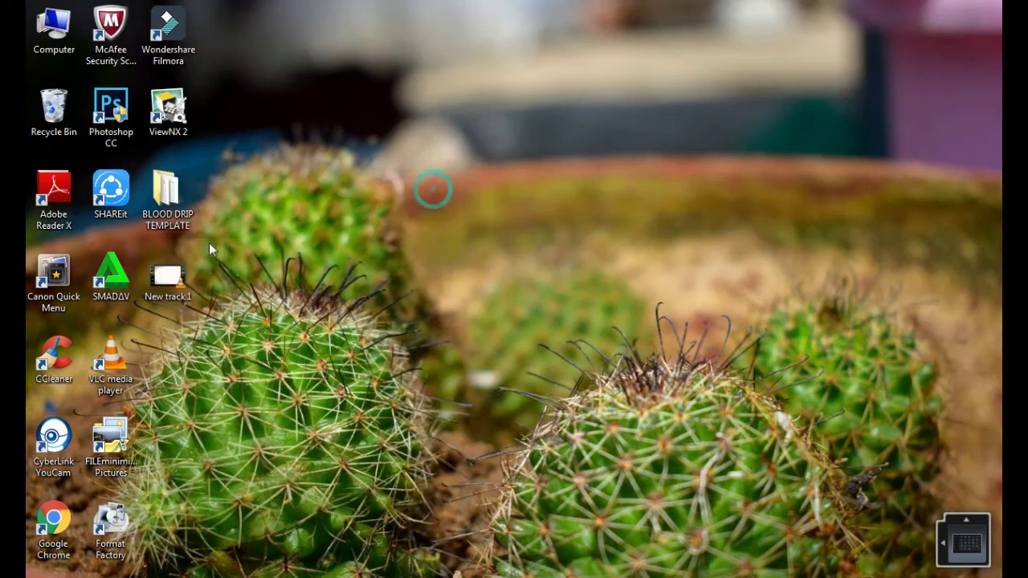
Play New track 1 in VLC, then close the player
{"action": "right_click", "coordinate": [179, 277]}
{"action": "left_click", "coordinate": [214, 204]}
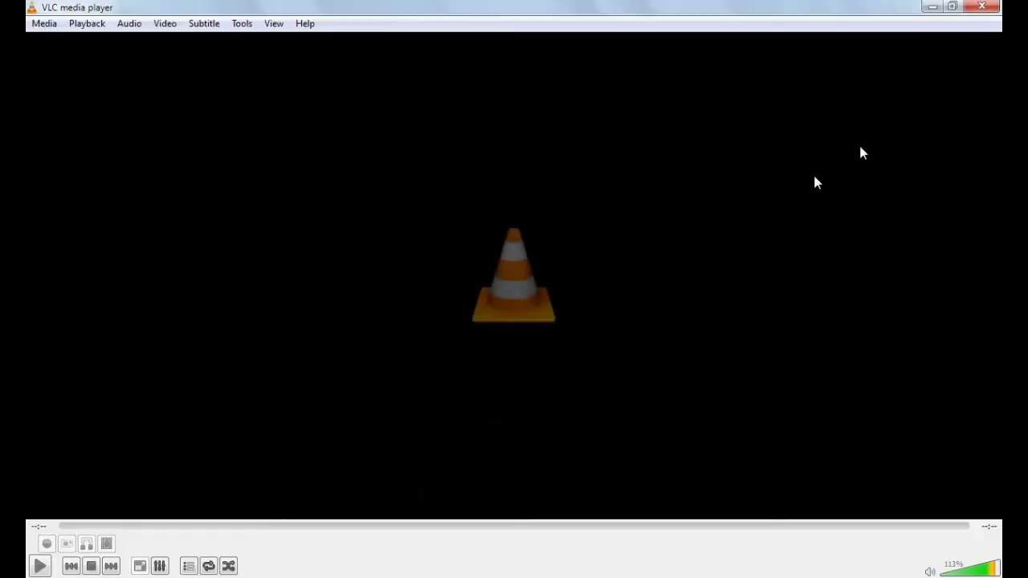
{"action": "left_click", "coordinate": [978, 15]}
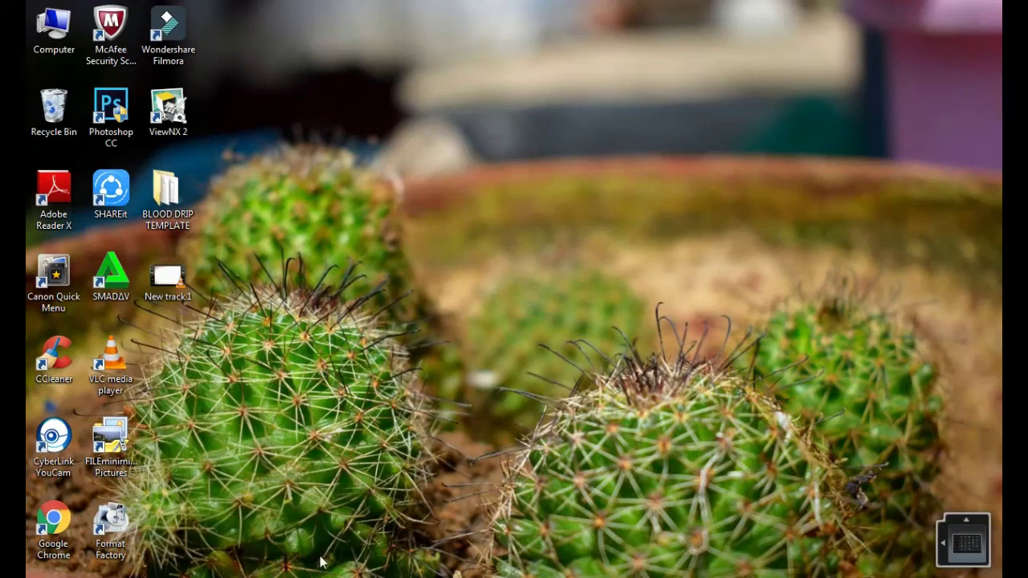